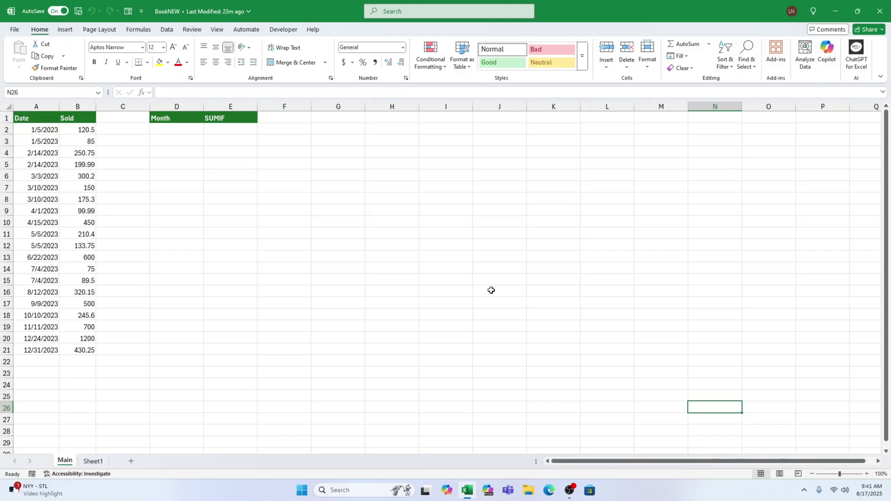
# Enter jan 2023 in D2 and fill the monthly series down to D21, ending at Aug-24
pyautogui.click(193, 133)
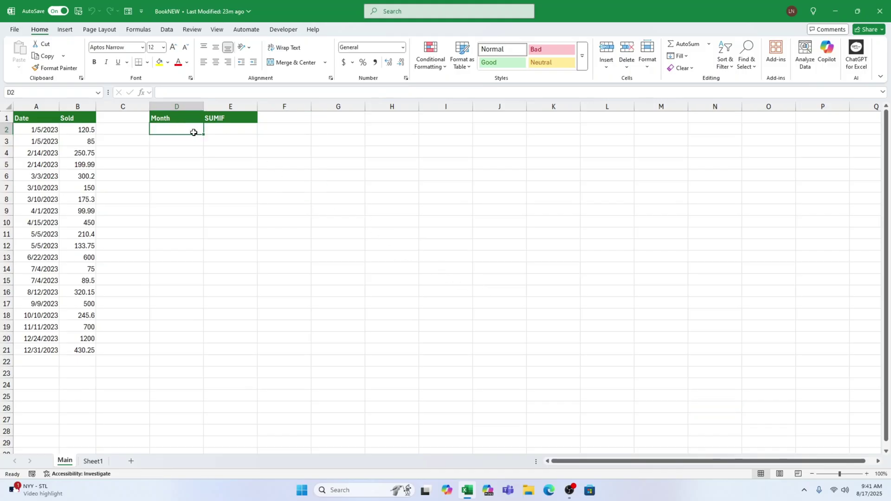
pyautogui.write('ja')
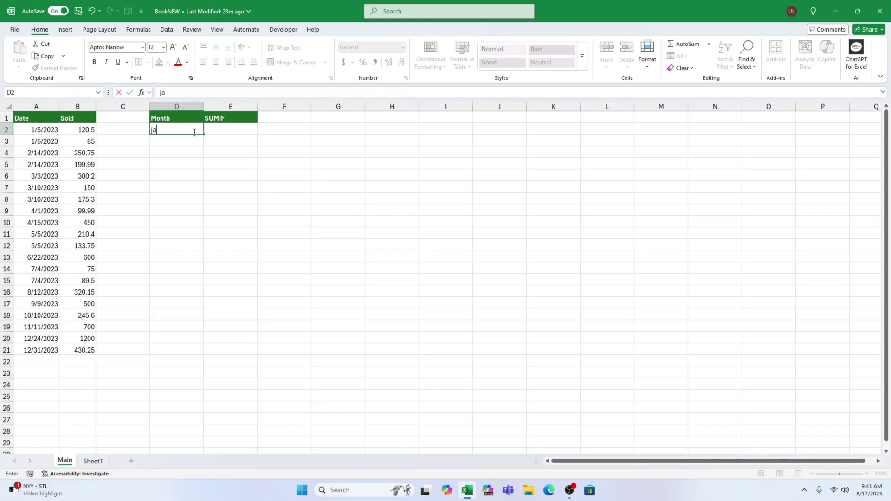
pyautogui.write('n 2023')
pyautogui.press('Return')
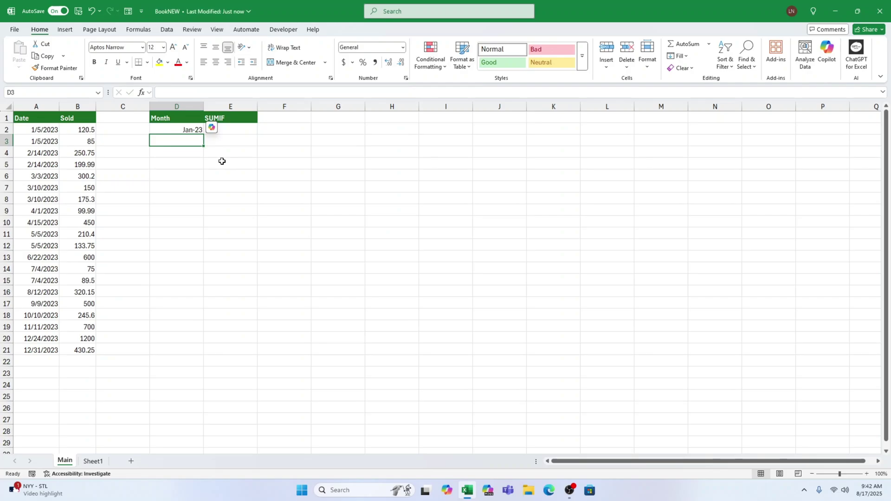
pyautogui.click(196, 130)
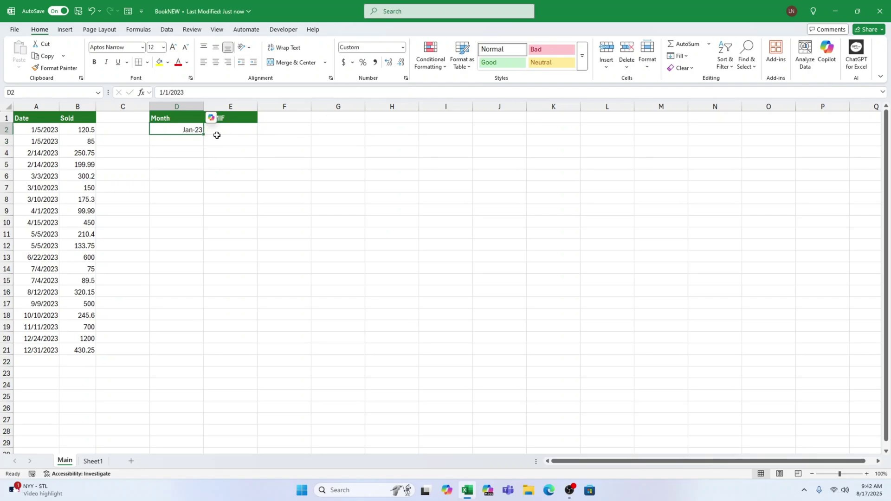
pyautogui.moveTo(203, 134); pyautogui.dragTo(192, 357)
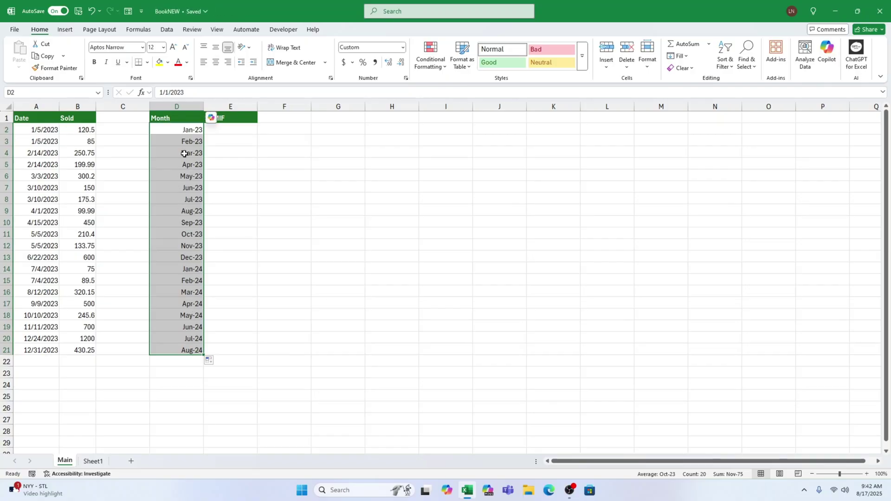
pyautogui.click(187, 129)
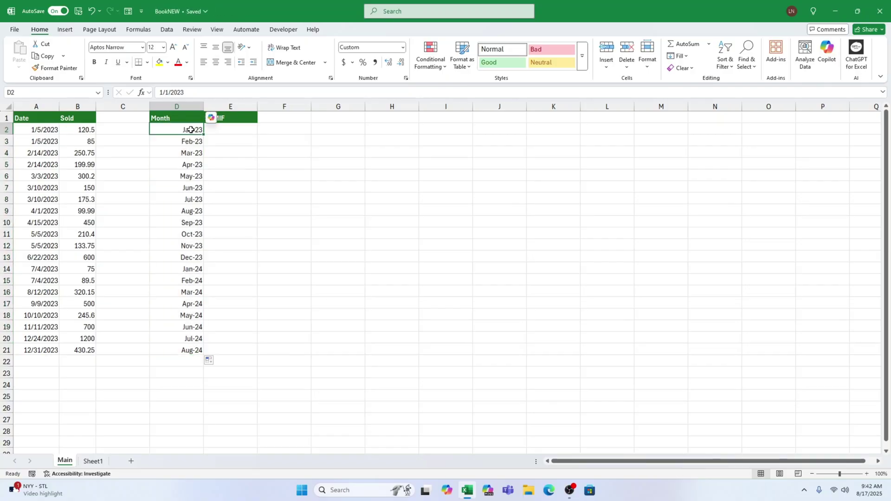
pyautogui.click(402, 48)
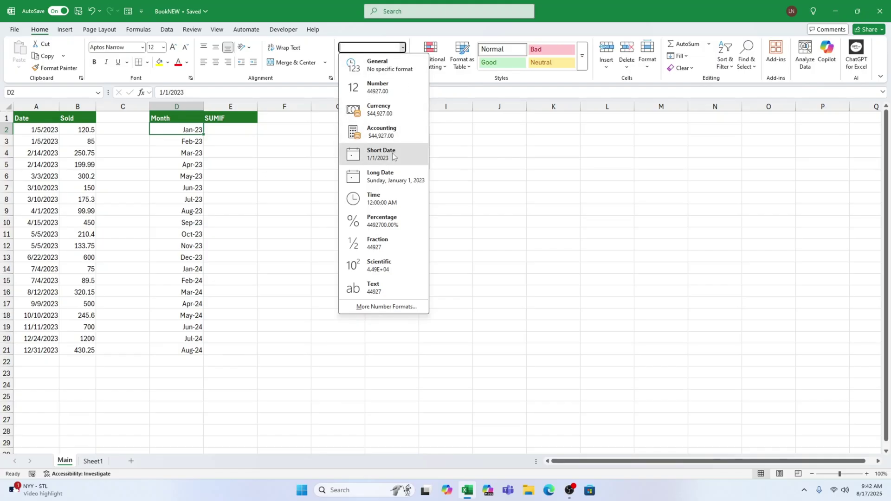
pyautogui.click(393, 156)
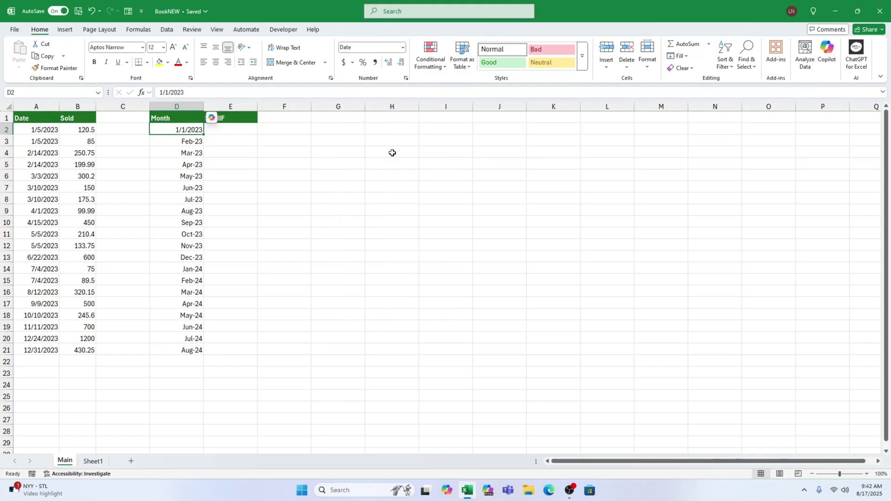
pyautogui.click(91, 11)
pyautogui.click(235, 130)
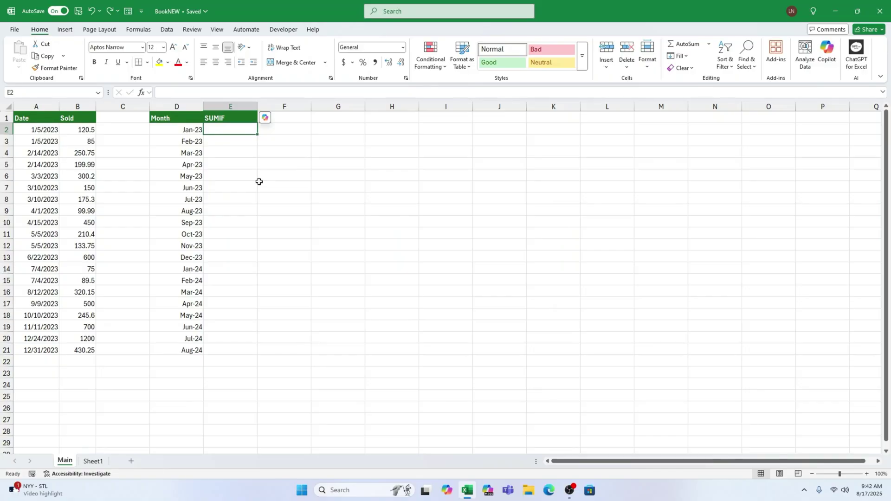
# Enter the formula =EDATE(D2,1) in cell E2
pyautogui.write('=')
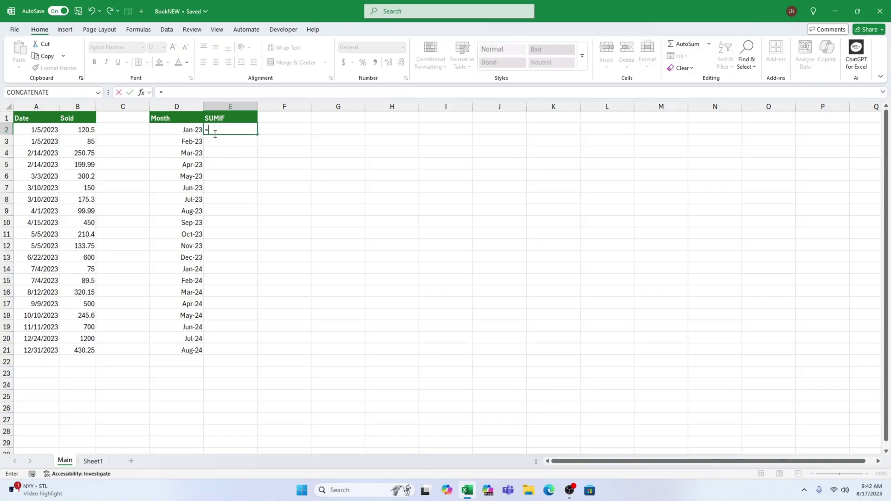
pyautogui.write('edate')
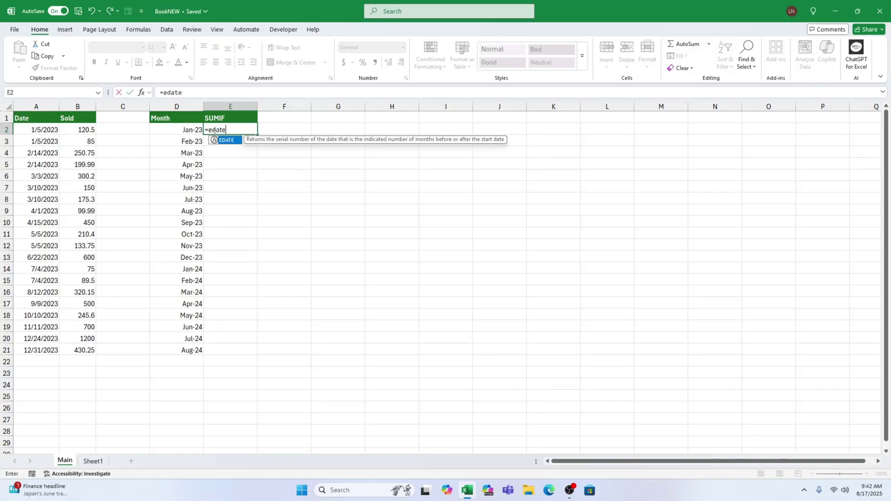
pyautogui.press('Tab')
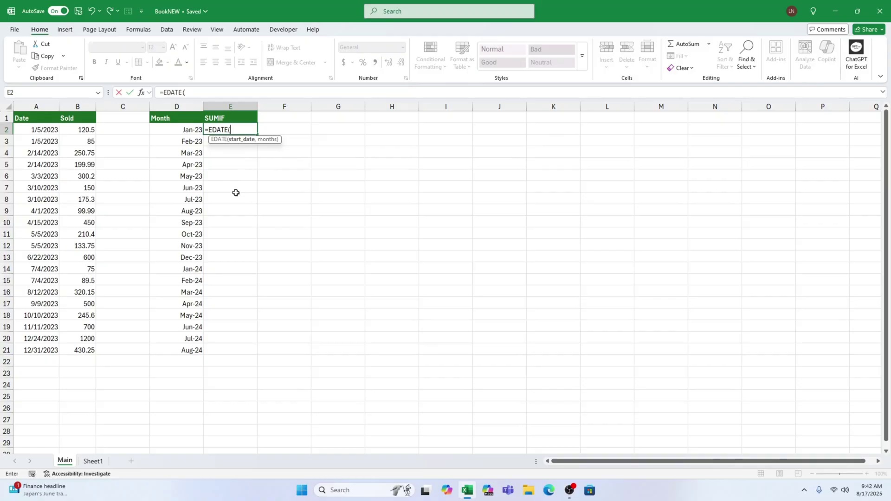
pyautogui.click(192, 129)
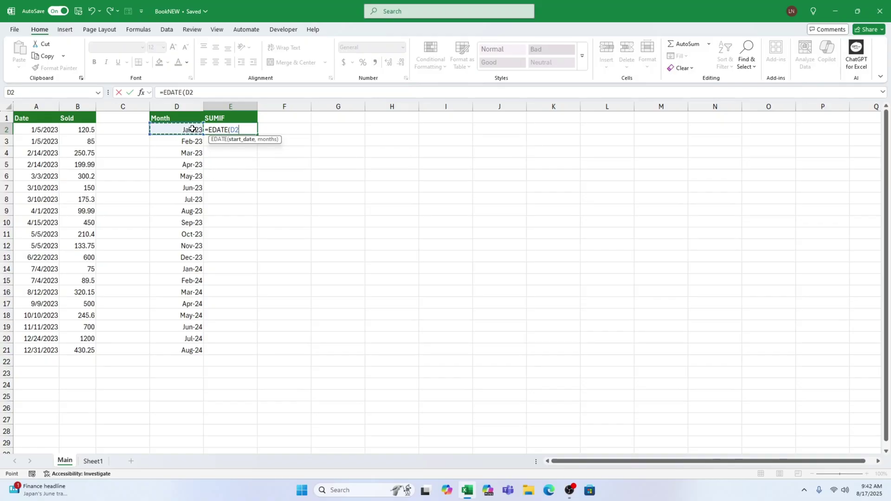
pyautogui.write(',')
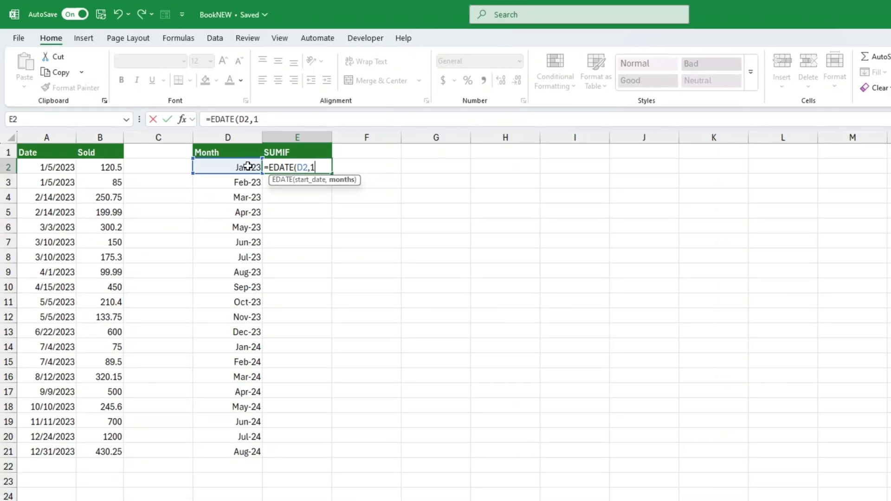
pyautogui.write('1)')
pyautogui.press('Return')
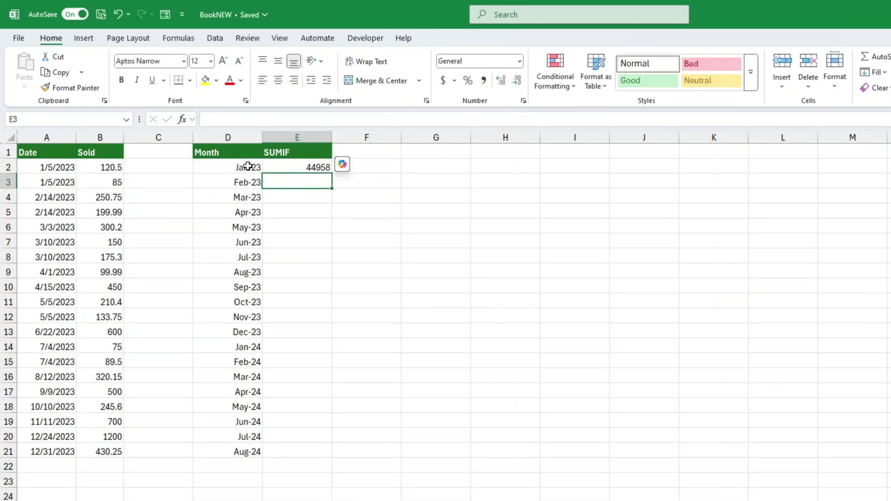
# Format E2 as Short Date so it shows 2/1/2023
pyautogui.click(292, 163)
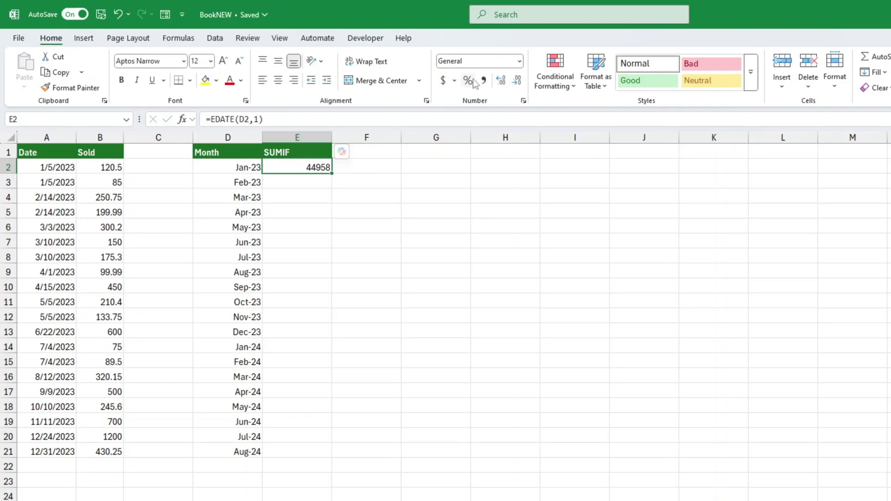
pyautogui.click(520, 62)
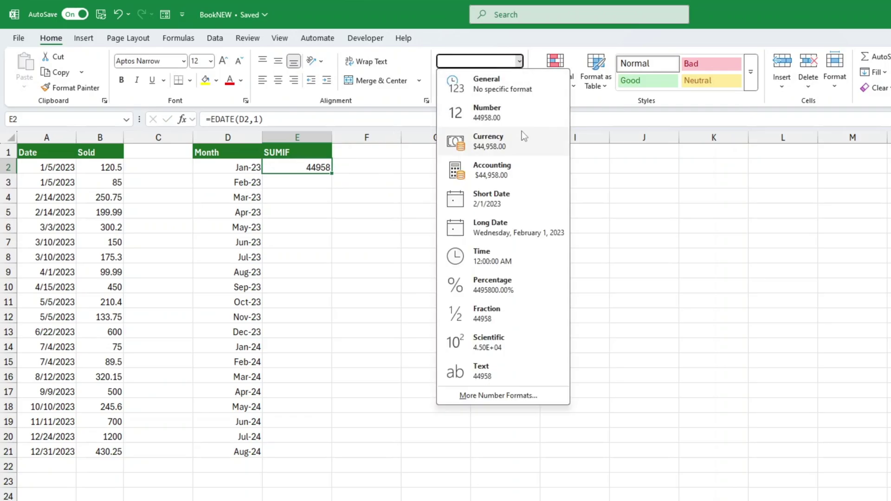
pyautogui.click(507, 203)
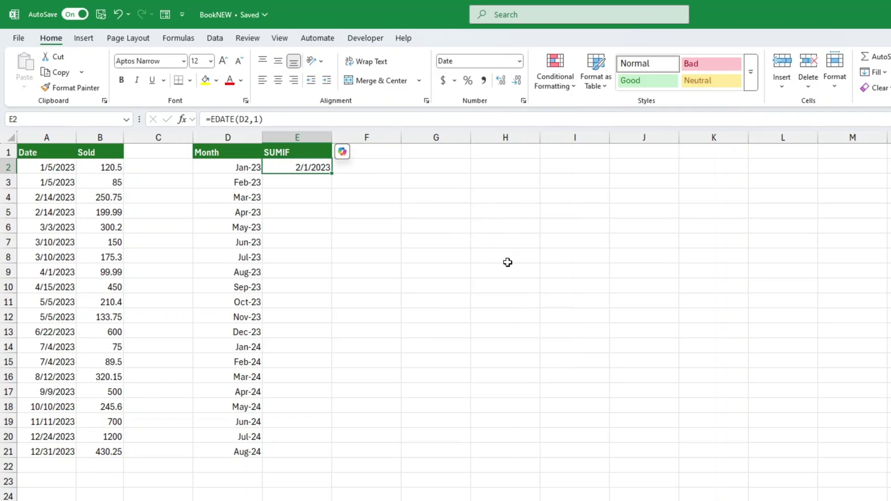
# Change the EDATE start date in E2 from D2 to the range D2:D21
pyautogui.doubleClick(309, 167)
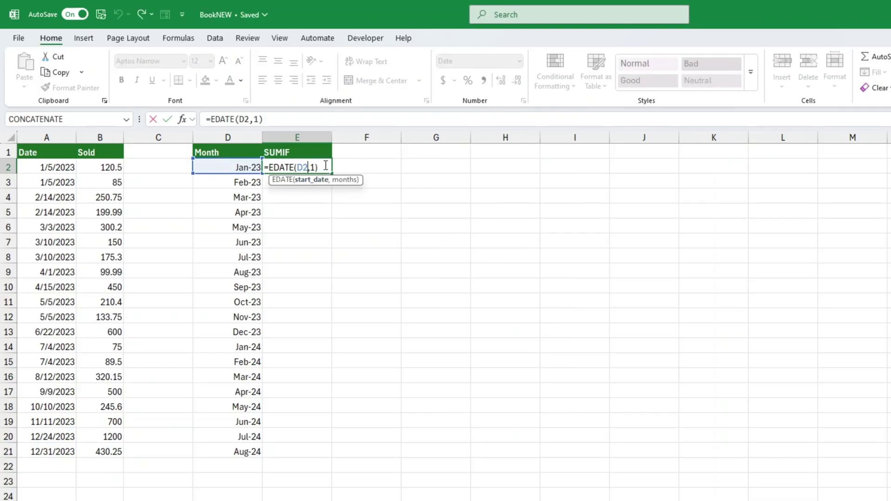
pyautogui.doubleClick(306, 167)
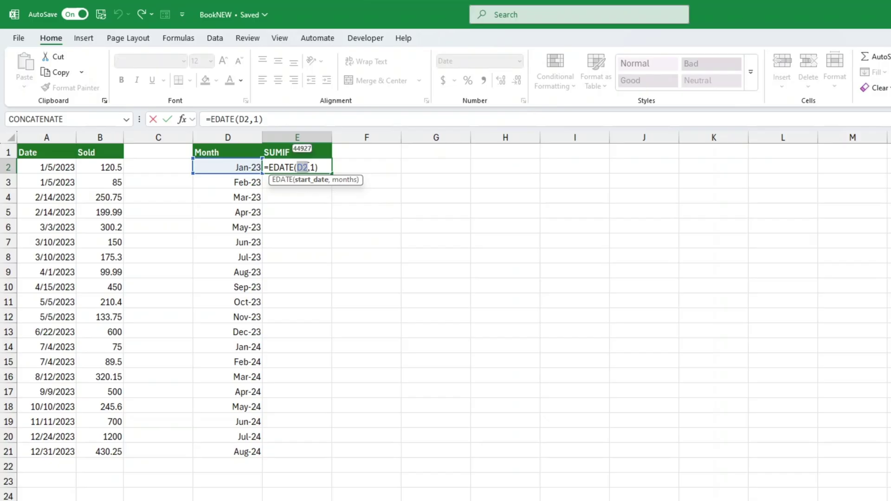
pyautogui.moveTo(237, 163); pyautogui.dragTo(250, 453)
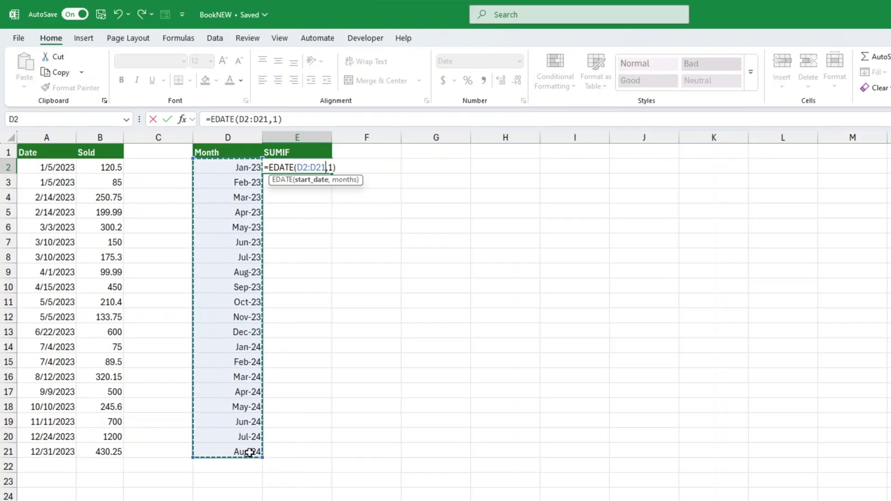
pyautogui.press('Return')
# Wrap the EDATE in BYROW(D2:D21, LAMBDA(D, ...)) and select its range argument
pyautogui.doubleClick(307, 166)
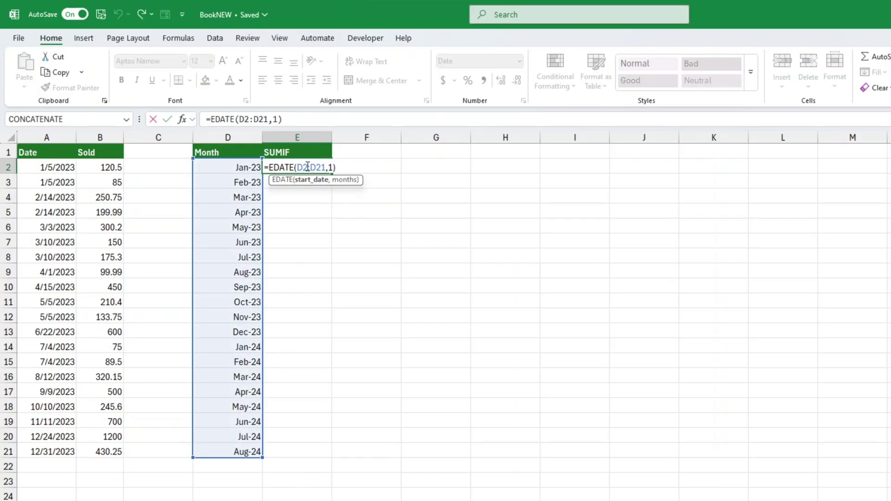
pyautogui.click(268, 167)
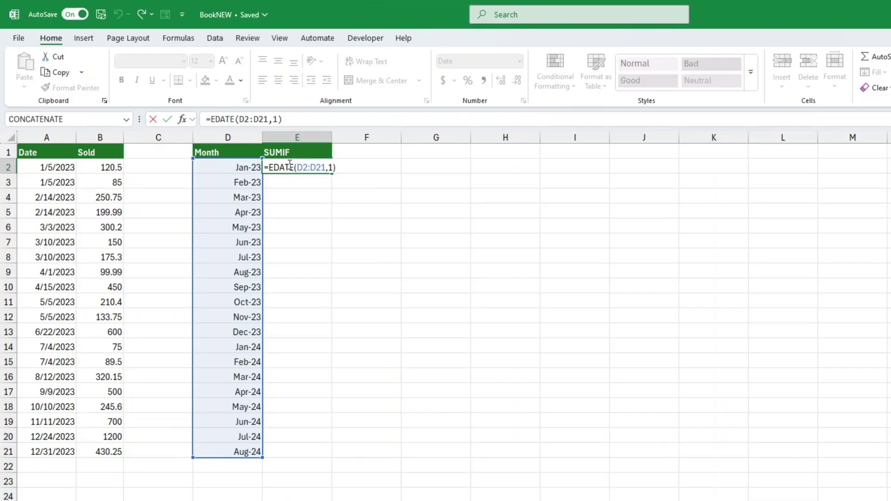
pyautogui.write('BYROW(')
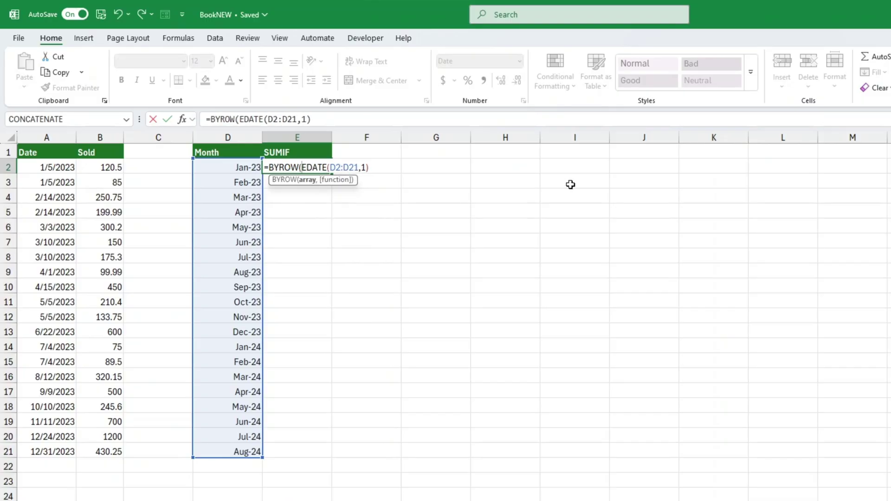
pyautogui.moveTo(246, 167); pyautogui.dragTo(244, 452)
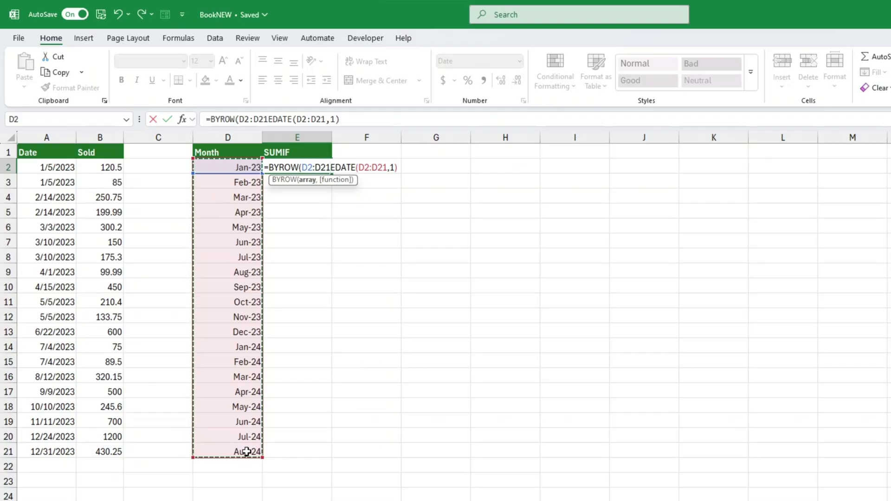
pyautogui.write(',')
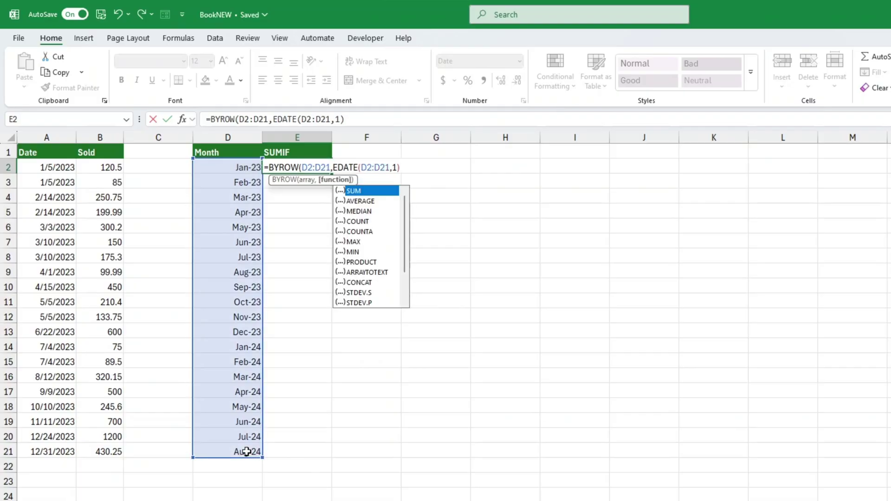
pyautogui.write('LAM')
pyautogui.press('Tab')
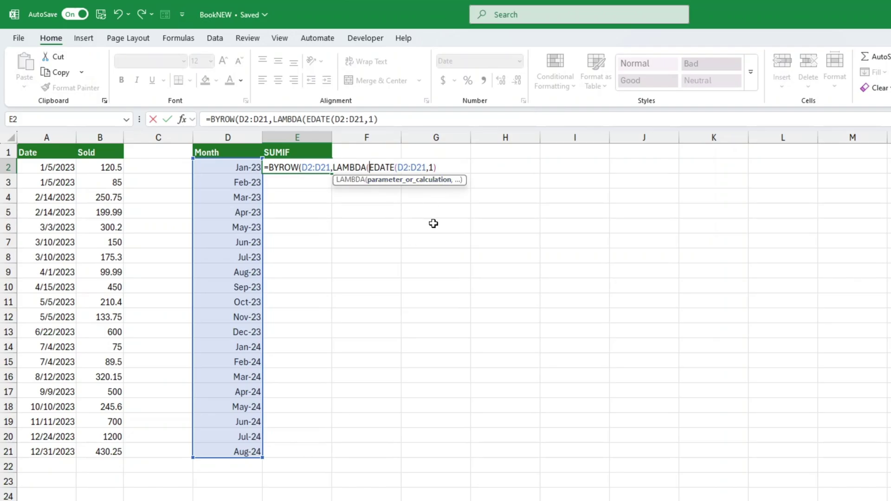
pyautogui.write('D,')
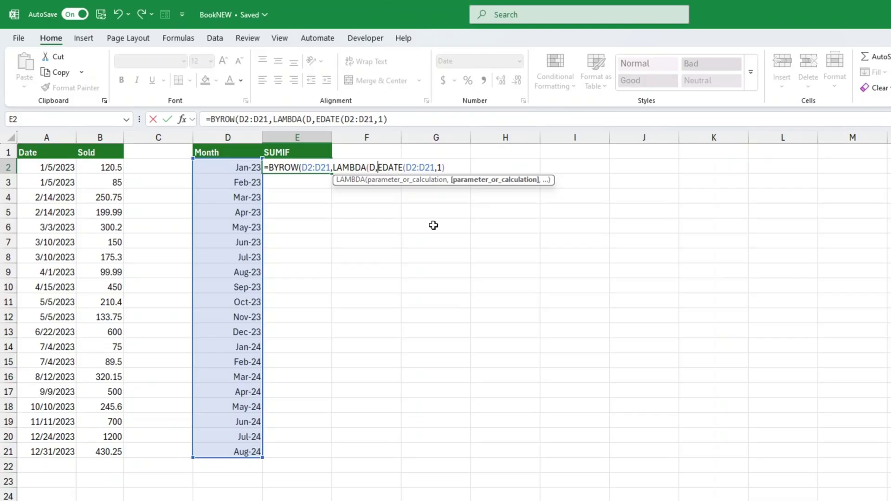
pyautogui.doubleClick(419, 167)
# Replace the EDATE range with parameter D, commit, and select the spilled results E2:E21
pyautogui.write('D')
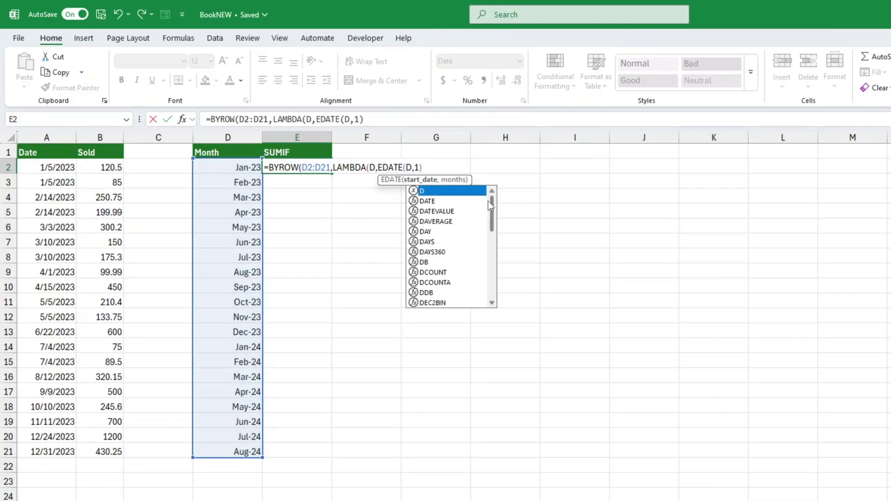
pyautogui.press('Return')
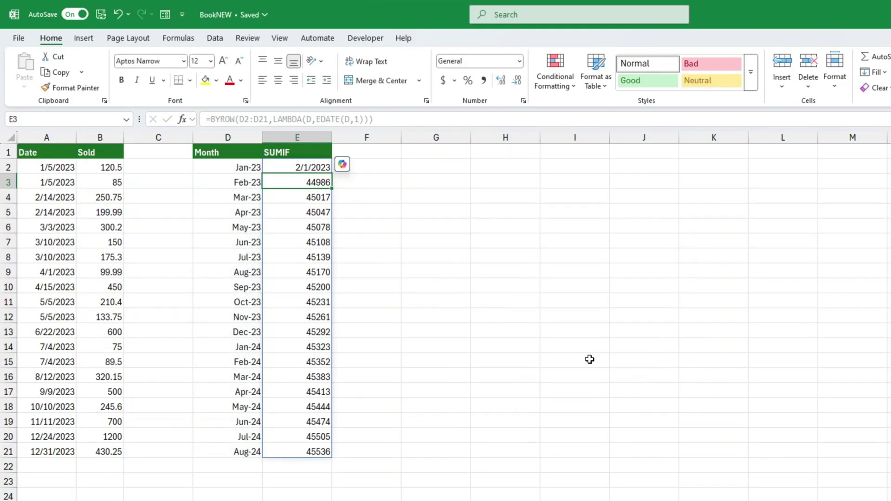
pyautogui.press('Up')
pyautogui.hotkey('ctrl', 'shift', 'Down')
# Try General and Short Date on E2:E21, leaving them as General serial numbers
pyautogui.click(519, 61)
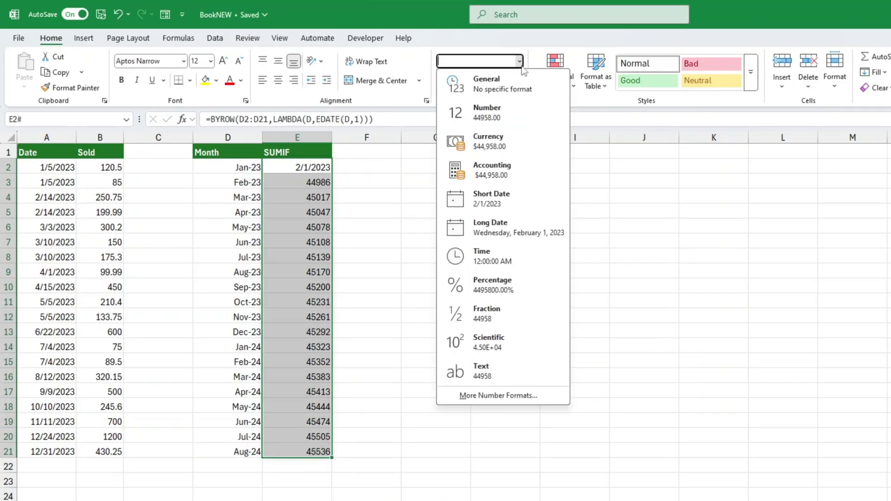
pyautogui.click(520, 81)
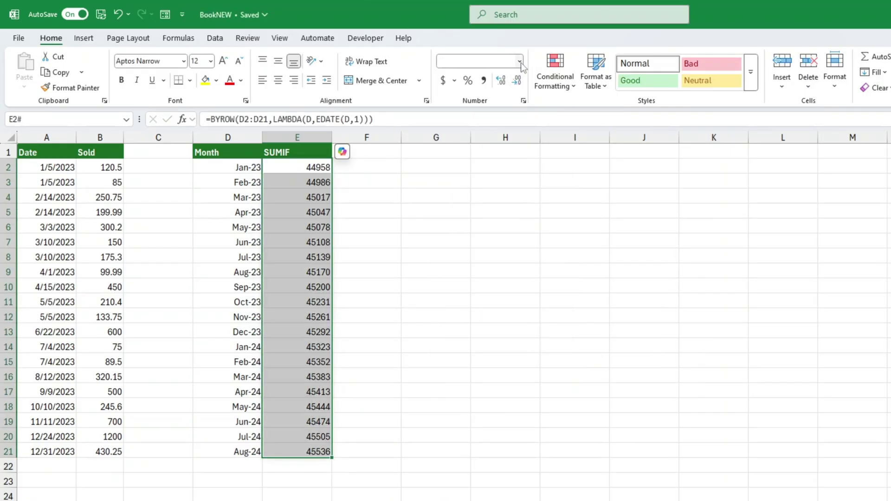
pyautogui.click(519, 61)
pyautogui.click(506, 199)
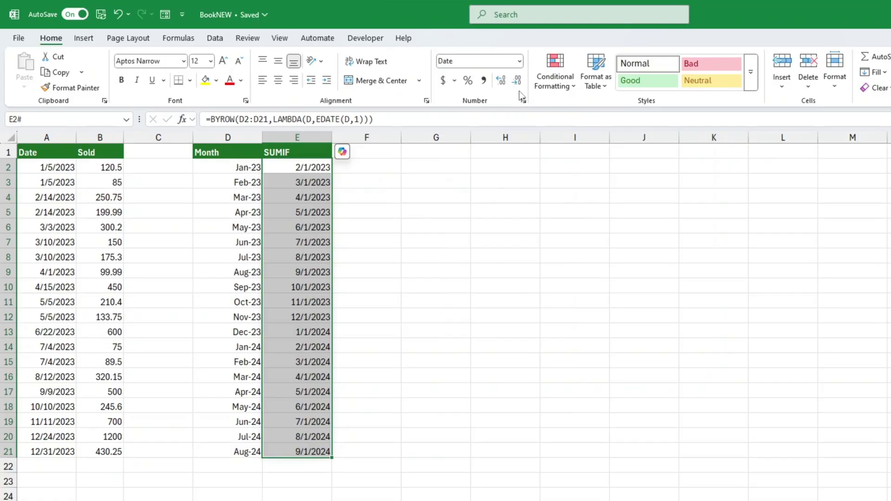
pyautogui.click(519, 61)
pyautogui.click(519, 80)
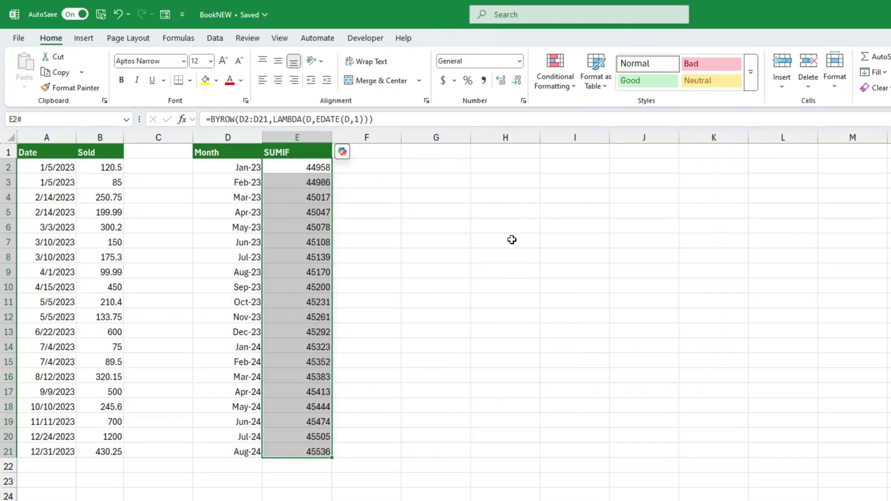
# Wrap the BYROW formula in SUMIFS with sum range B2:B21 and criteria range A2:A21
pyautogui.doubleClick(269, 167)
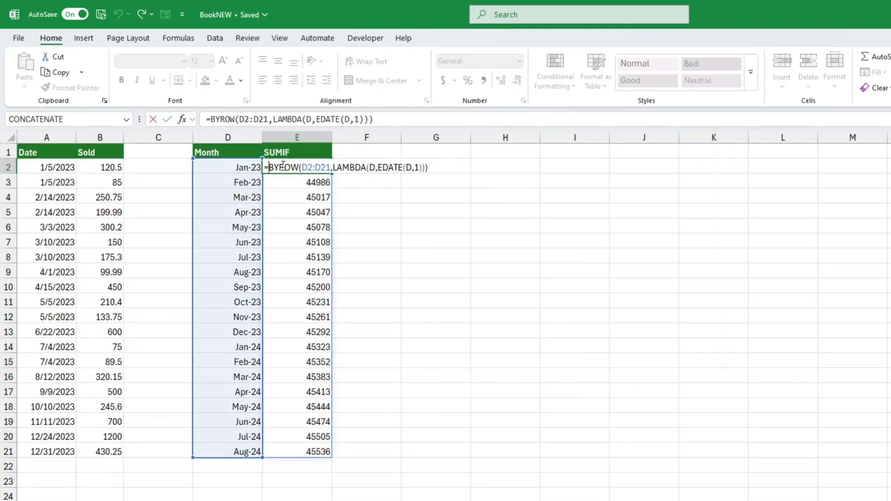
pyautogui.write('SUMIF')
pyautogui.press('Down')
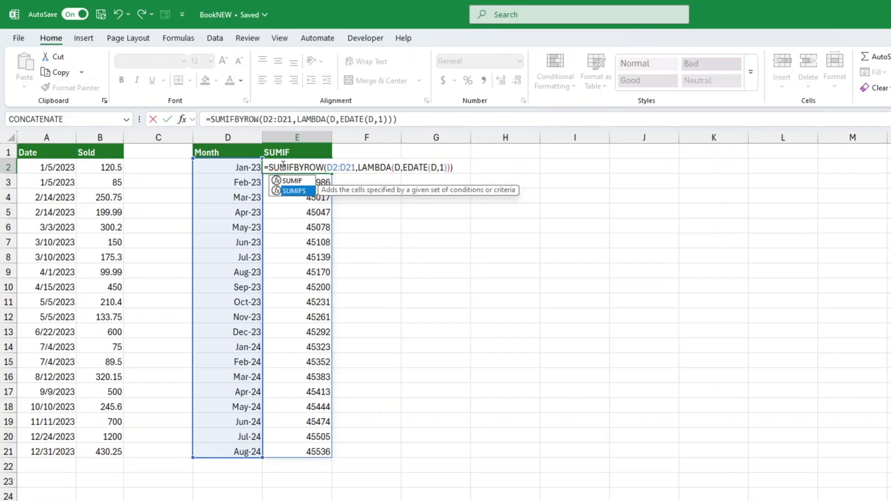
pyautogui.press('Tab')
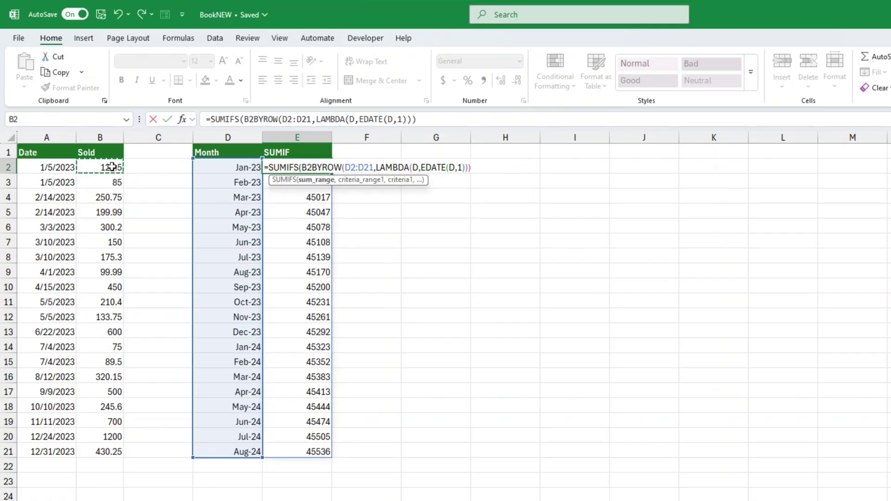
pyautogui.click(112, 166)
pyautogui.hotkey('ctrl', 'shift', 'Down')
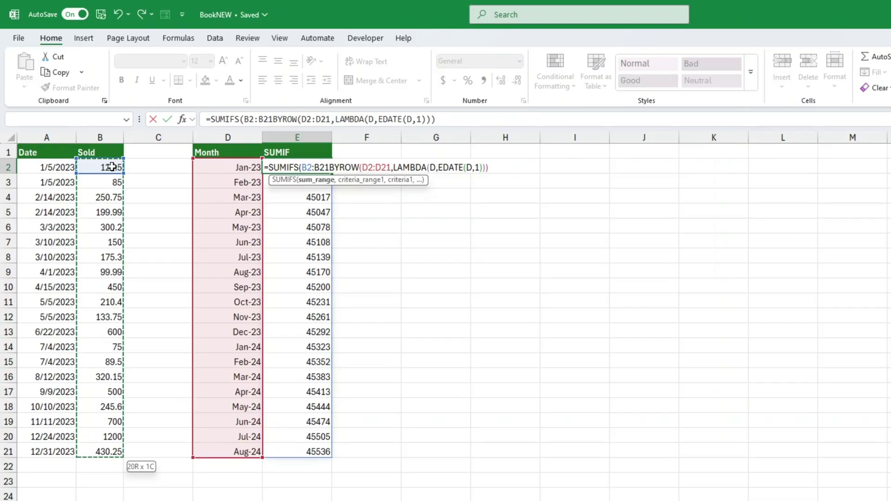
pyautogui.write(',')
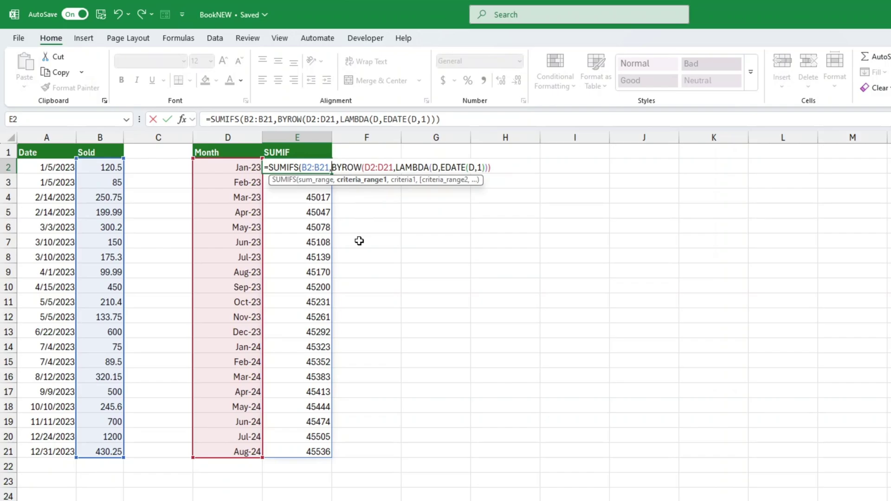
pyautogui.click(62, 165)
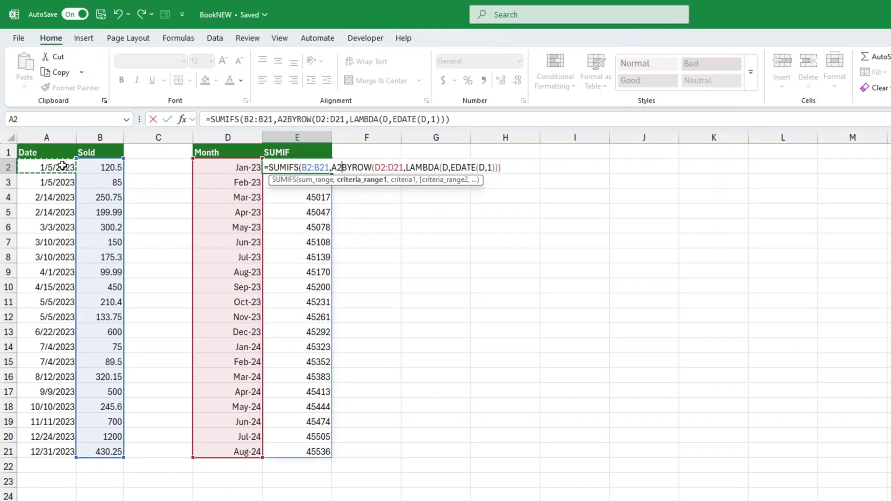
pyautogui.hotkey('ctrl', 'shift', 'Down')
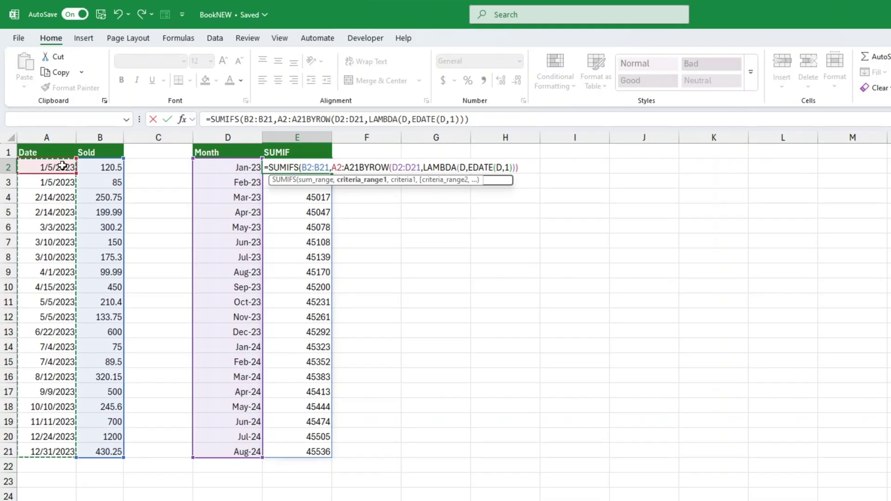
pyautogui.write(',')
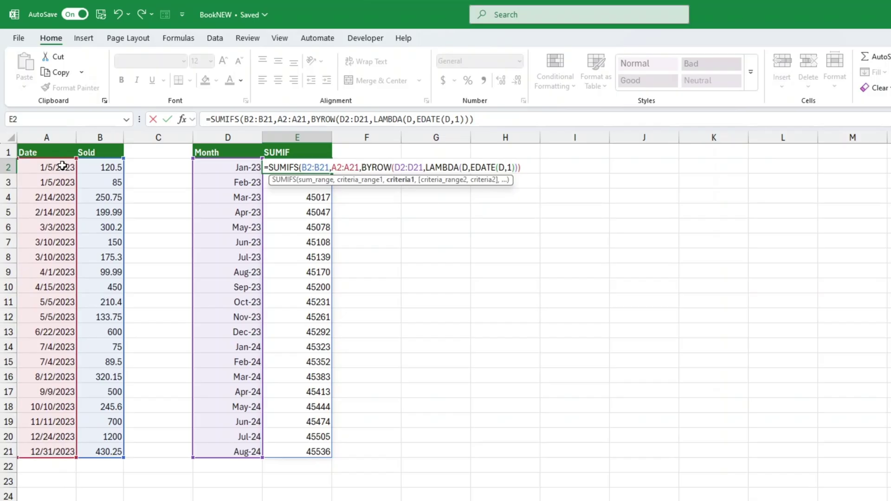
pyautogui.write('"')
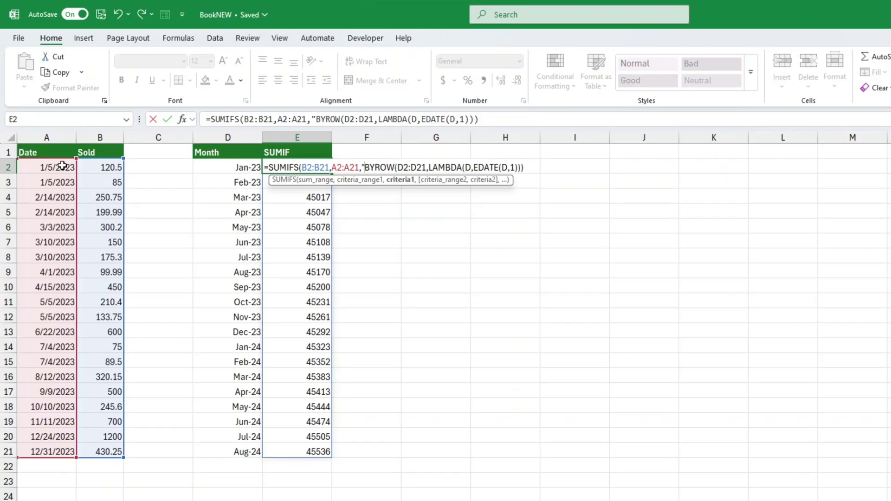
pyautogui.write('>="')
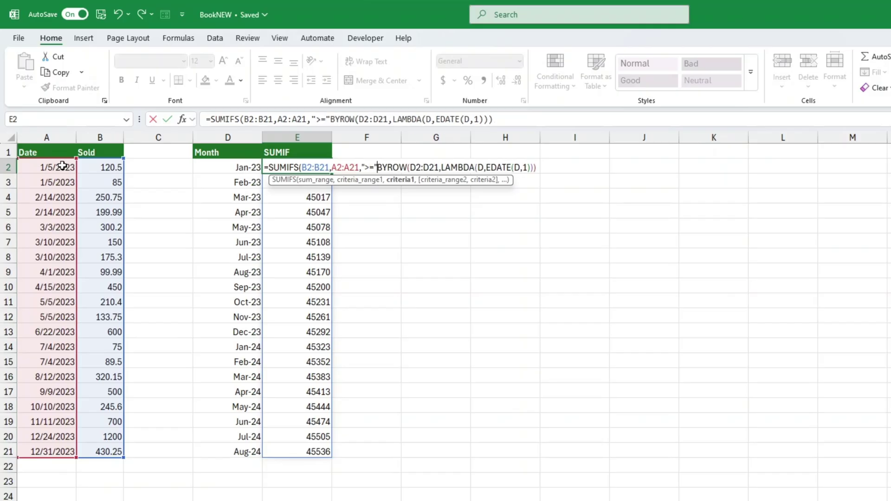
pyautogui.write('&')
# Complete the criteria: ">="&D2:D21, then A2:A21 with ">"& the BYROW dates, and close the formula
pyautogui.click(238, 168)
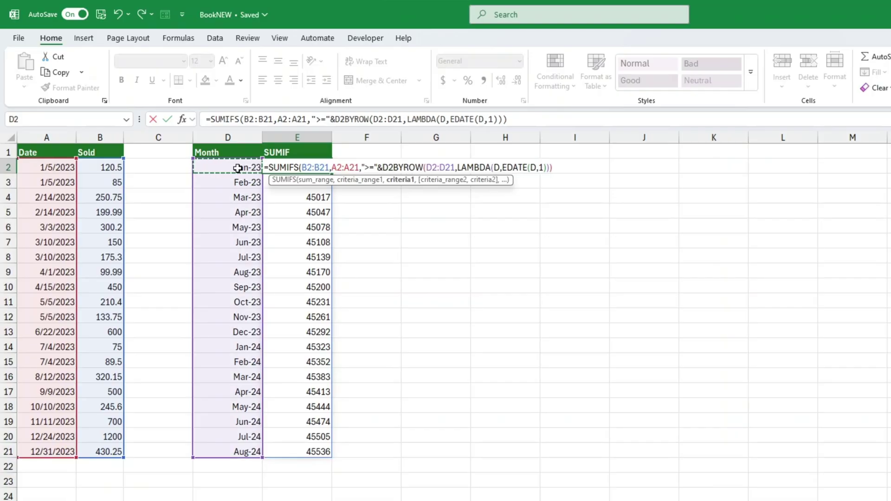
pyautogui.hotkey('ctrl', 'shift', 'Down')
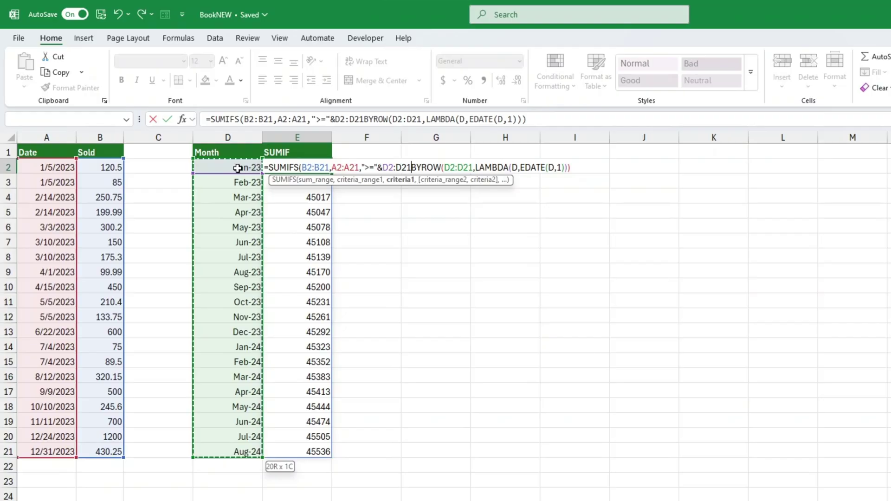
pyautogui.write(',')
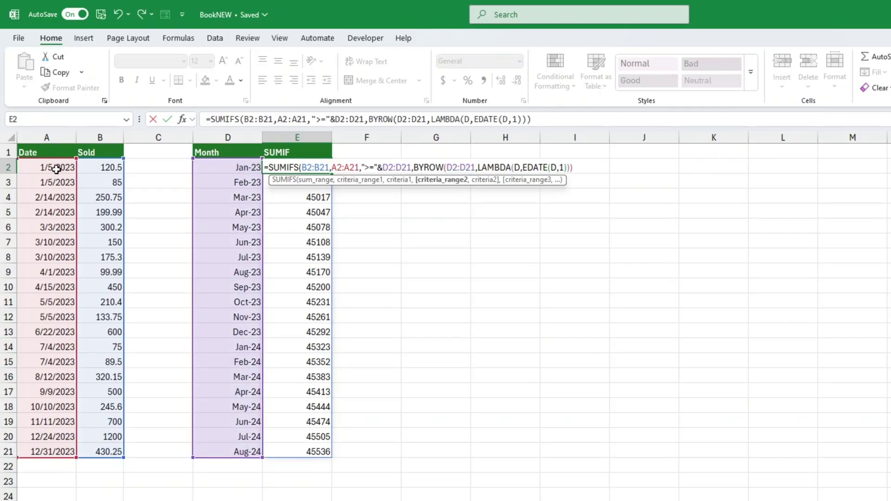
pyautogui.click(56, 168)
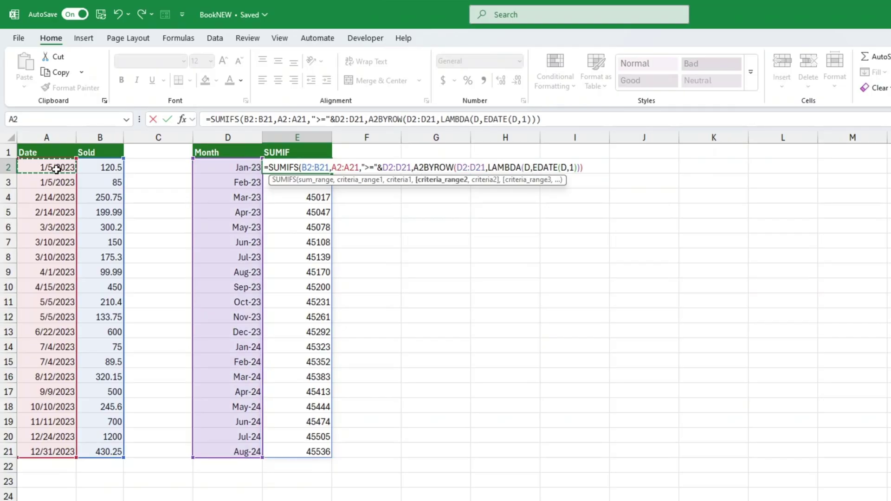
pyautogui.hotkey('ctrl', 'shift', 'Down')
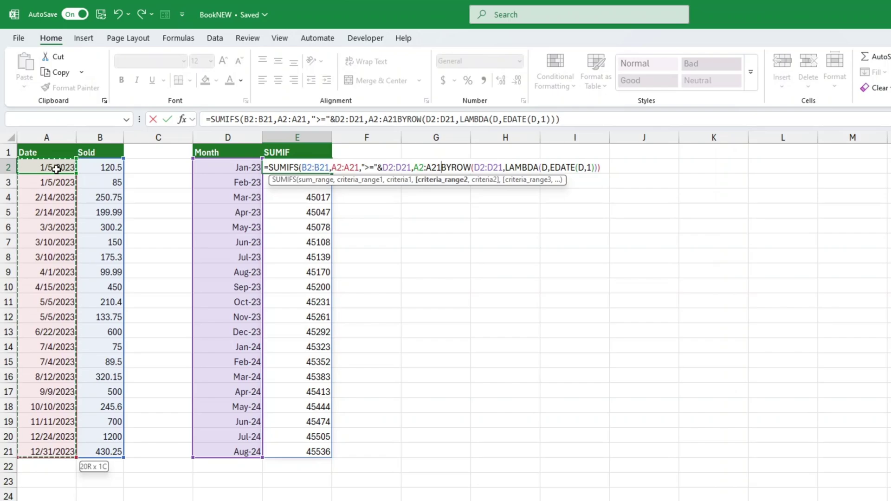
pyautogui.write(',">')
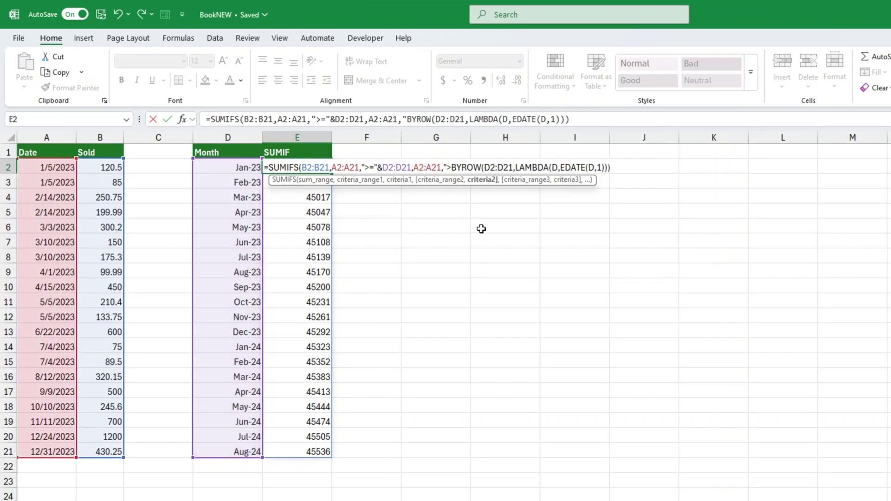
pyautogui.write('"')
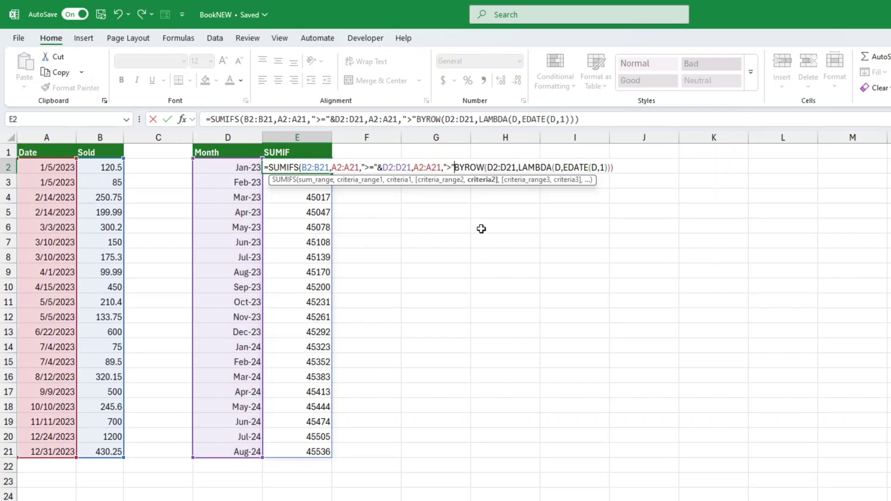
pyautogui.write('&')
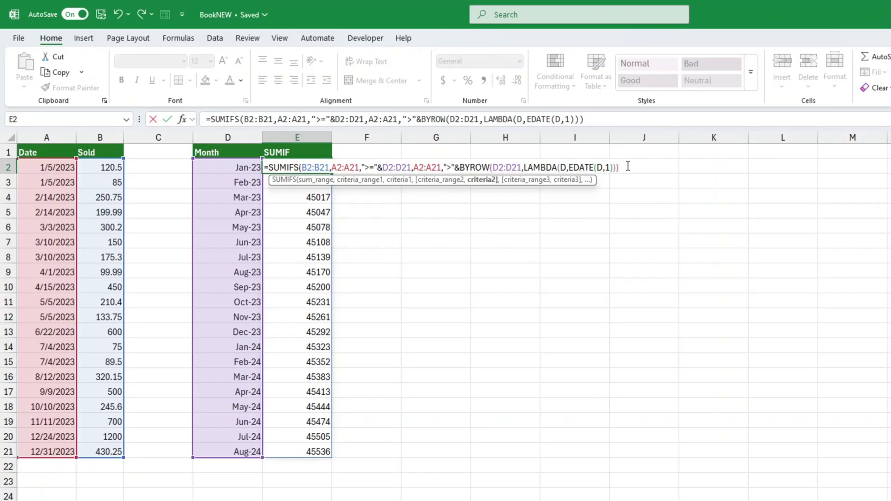
pyautogui.write(')')
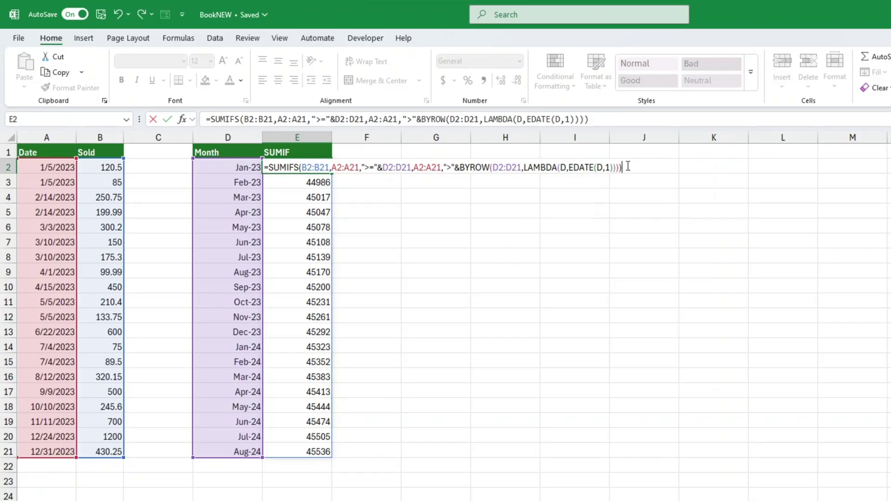
# Commit the SUMIFS formula so E2:E21 spills monthly totals, starting at 6130.88 for Jan-23
pyautogui.press('Return')
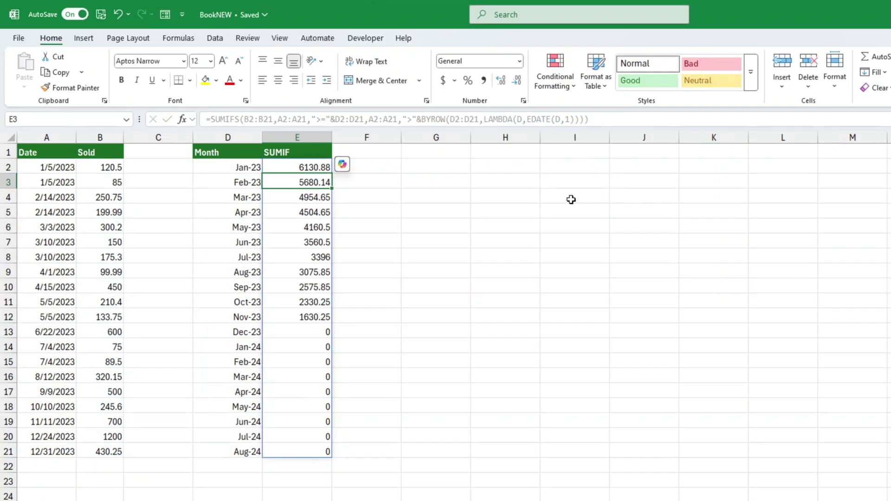
pyautogui.click(527, 210)
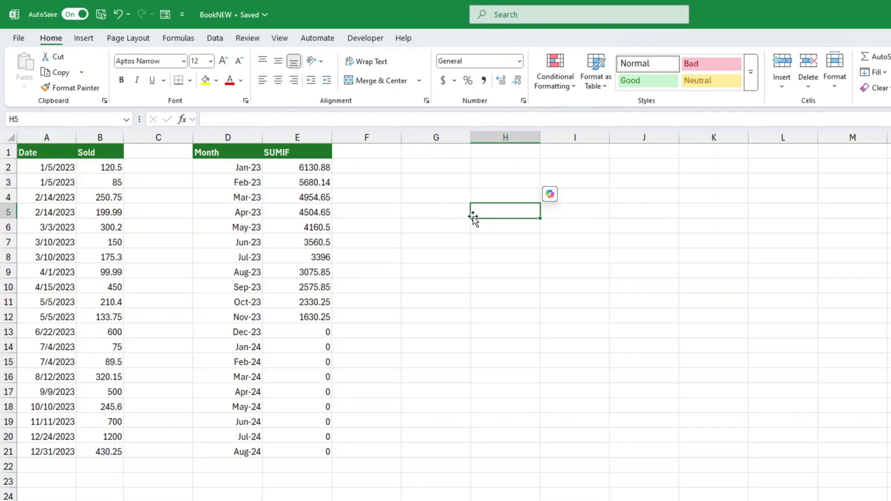